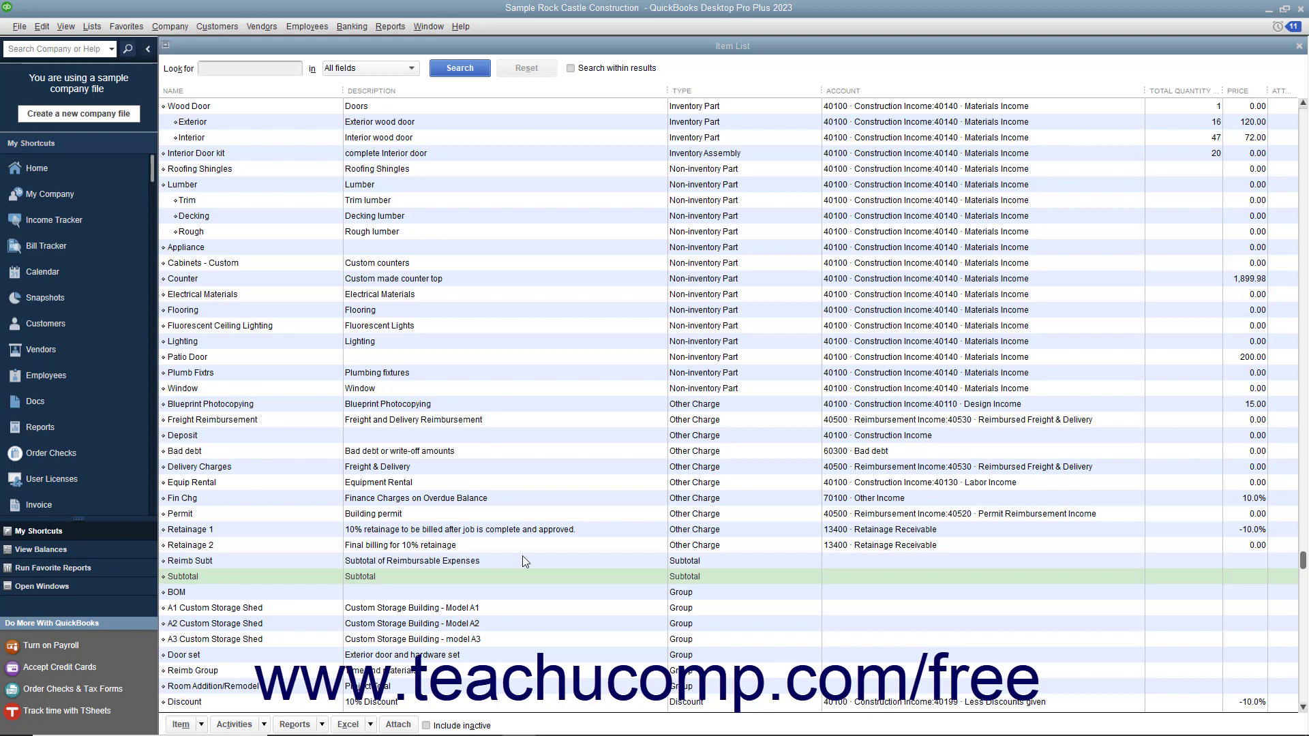
Step: Create a new item from the Item List and set its type to Subtotal
click(202, 726)
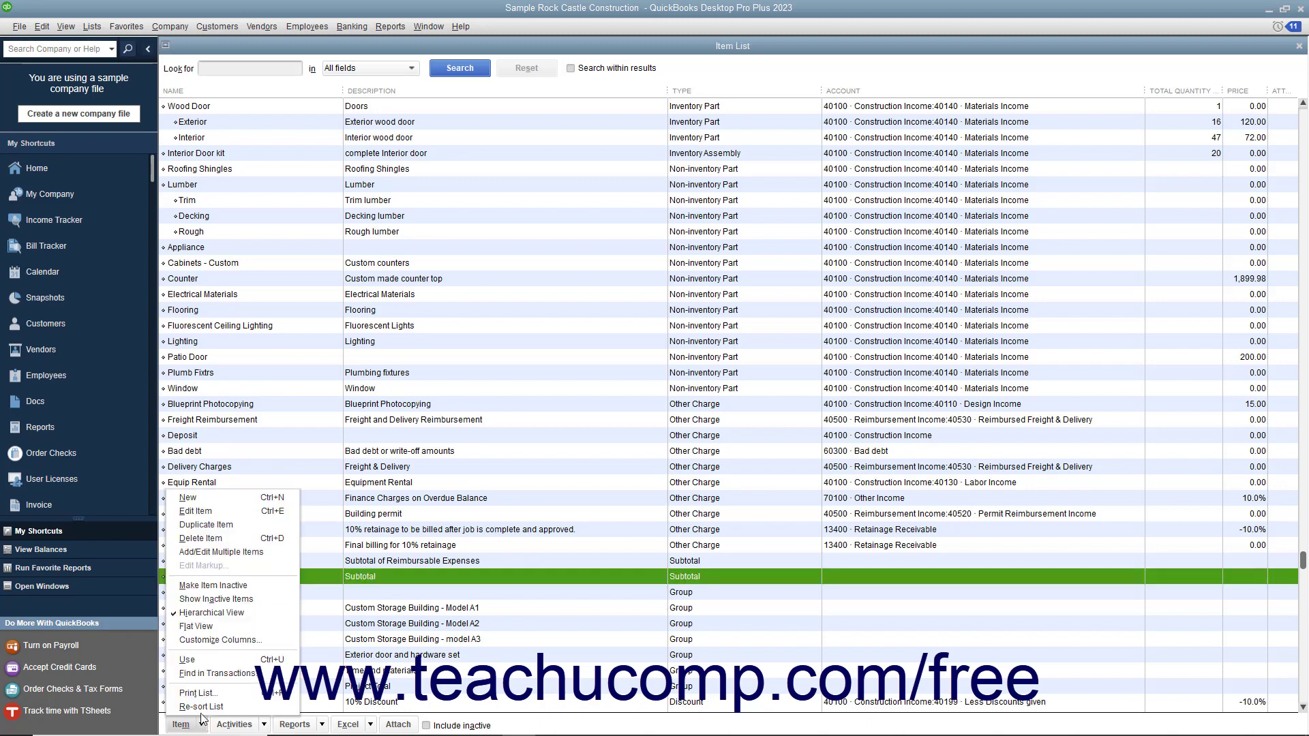
click(221, 506)
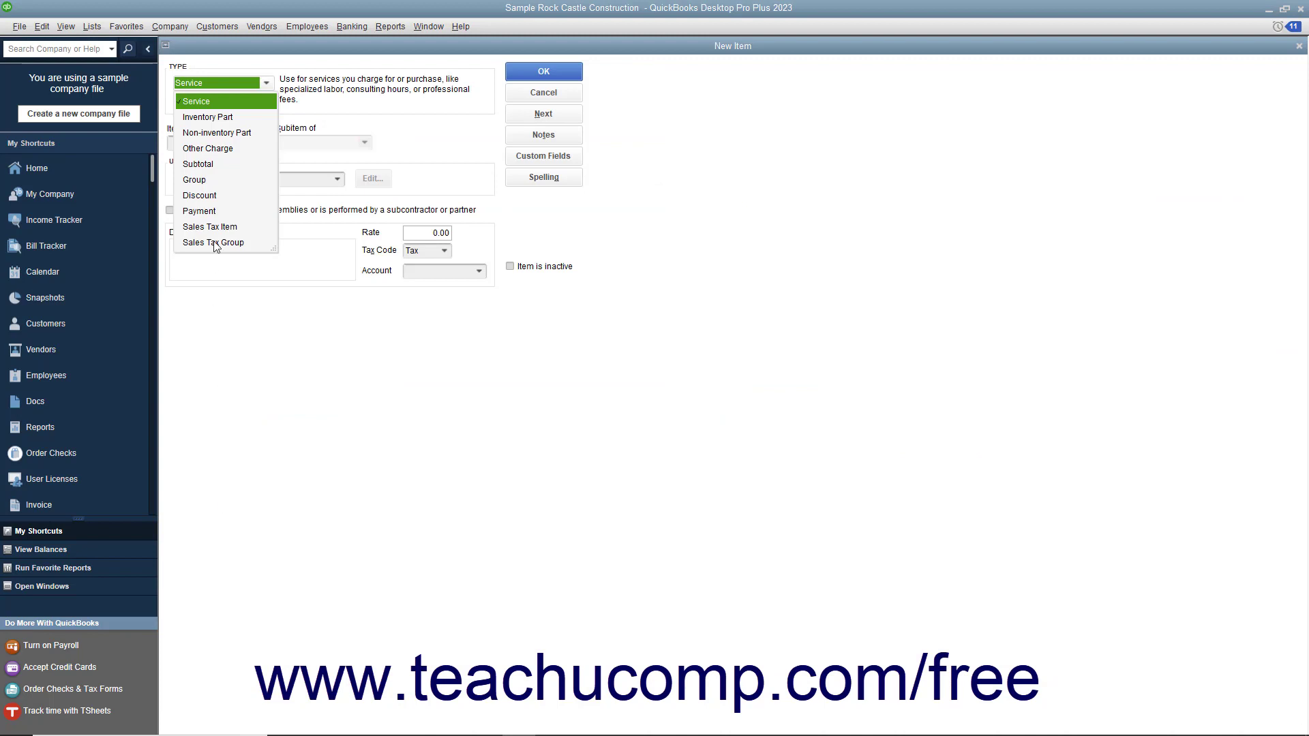
click(206, 165)
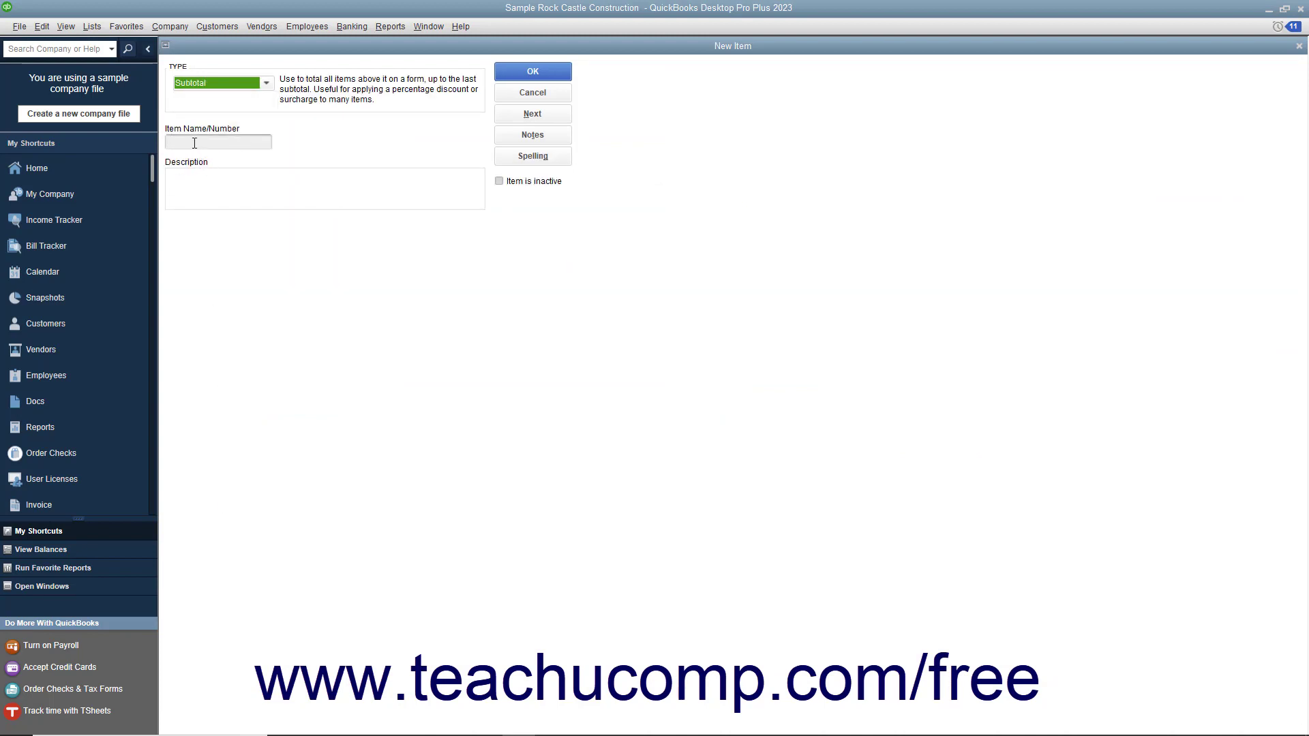
Step: Enter 'Labor subtotal' as the Item Name/Number
click(195, 144)
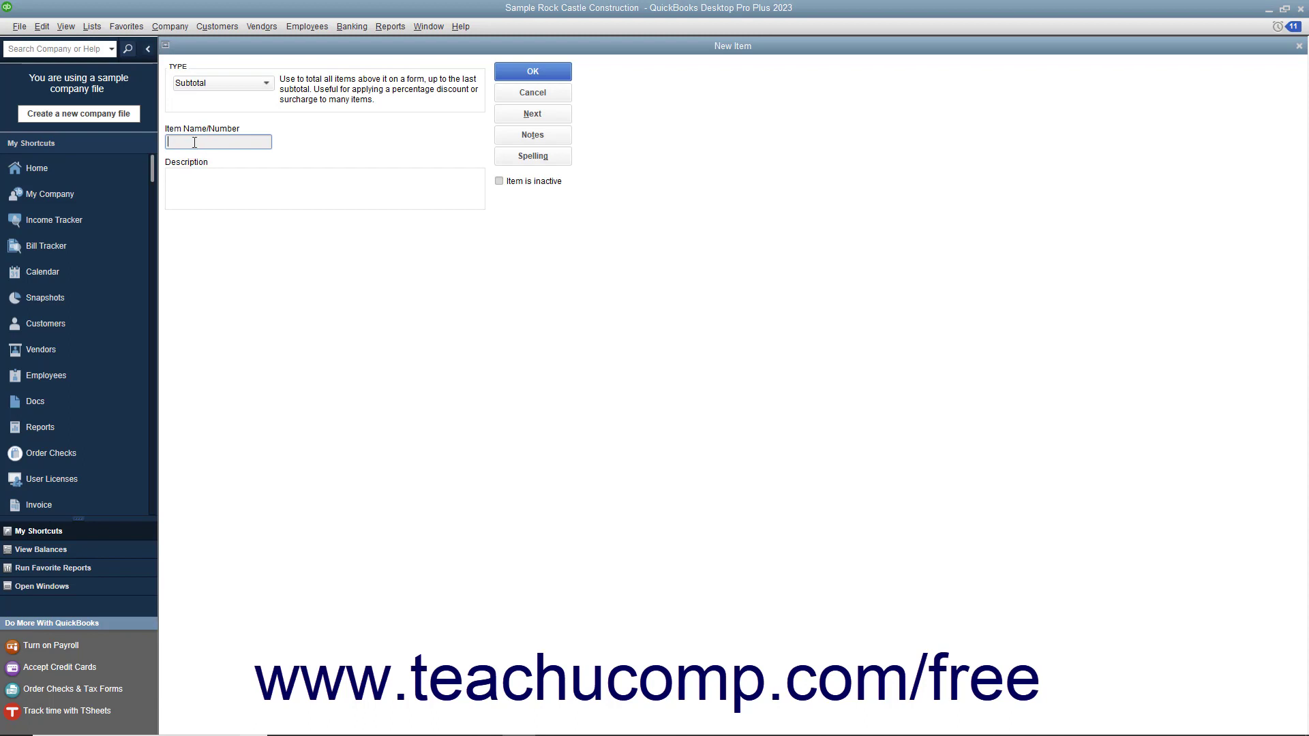
text(Lab)
text(or subtotal)
click(225, 172)
click(235, 142)
Step: Copy the name 'Labor subtotal' into the Description box
right_click(183, 140)
click(205, 181)
right_click(192, 181)
click(215, 236)
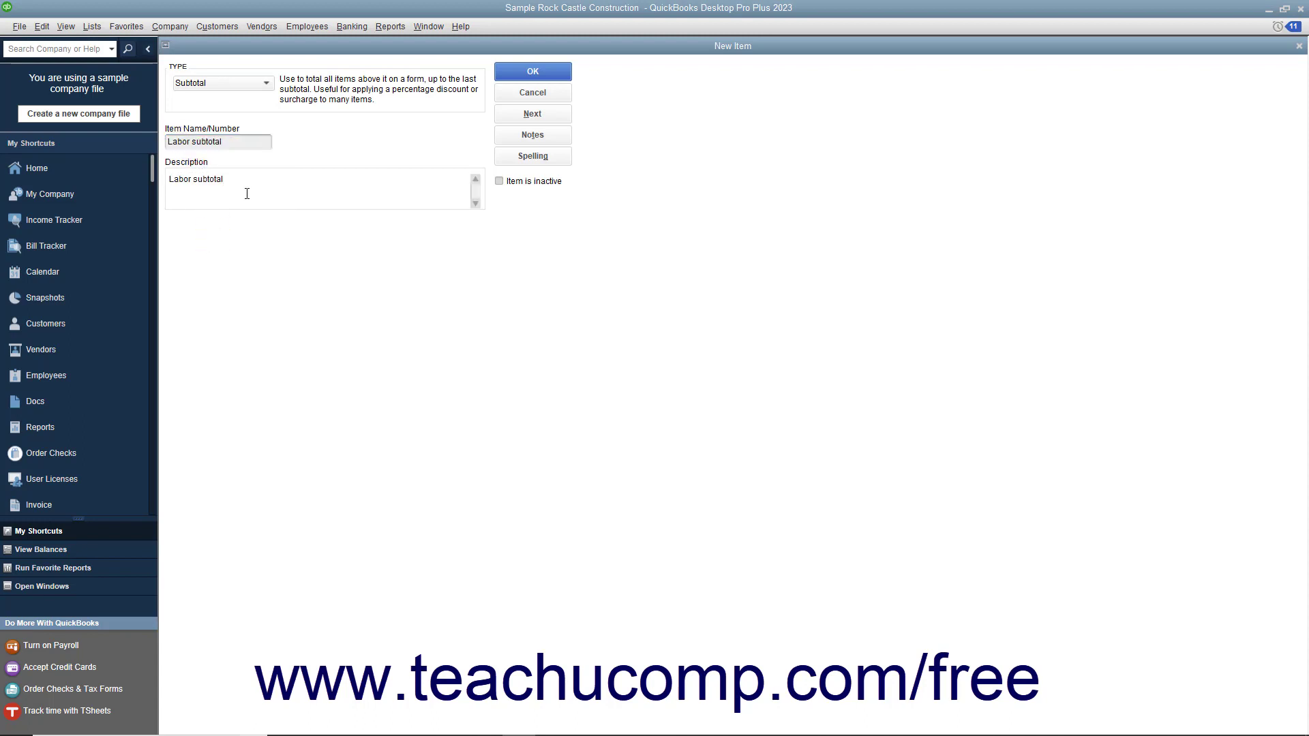